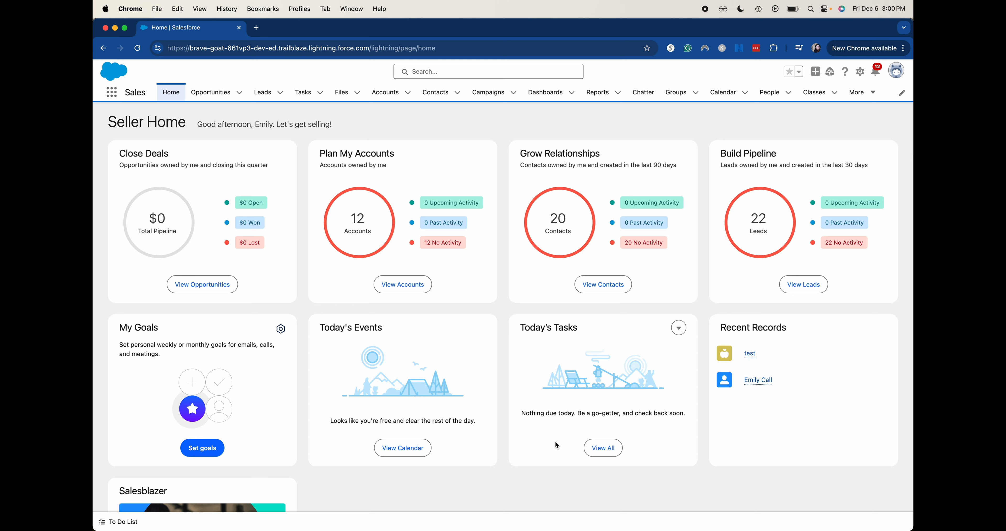
Open the Fields & Relationships of the Class custom object in Setup's Object Manager
left_click(863, 72)
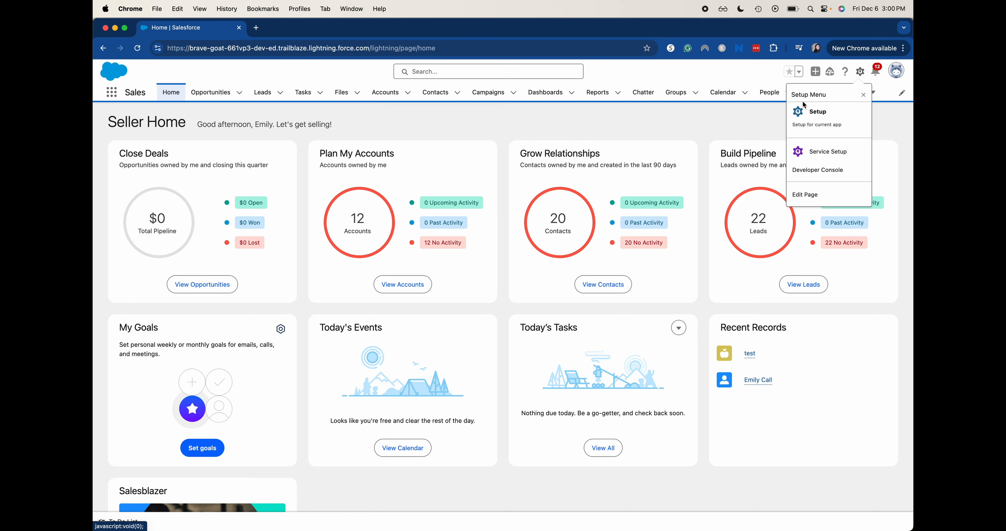
left_click(808, 124)
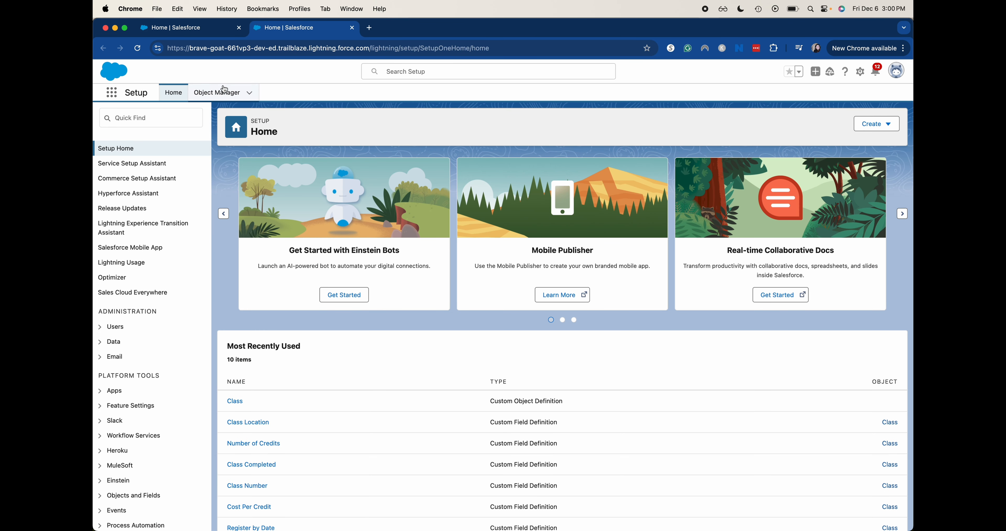
left_click(223, 97)
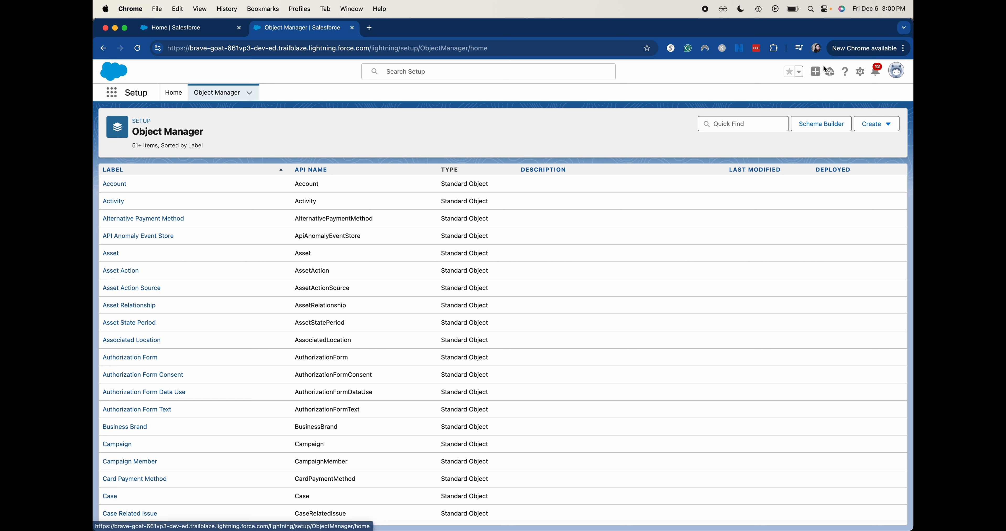
left_click(763, 119)
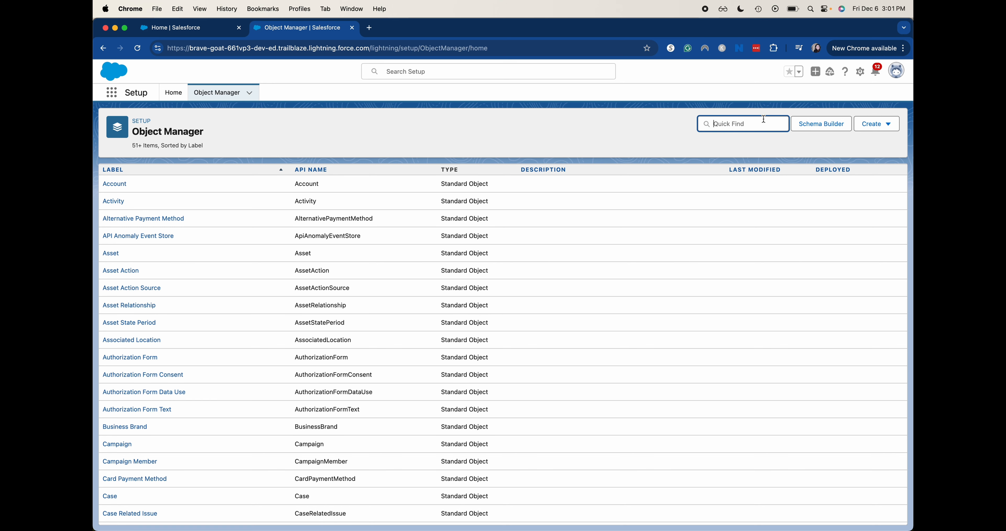
type("class")
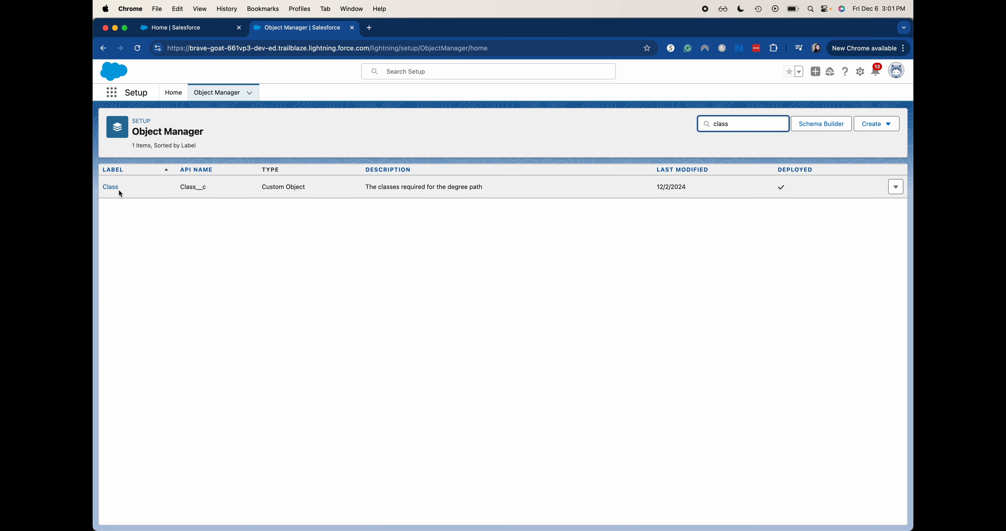
left_click(112, 188)
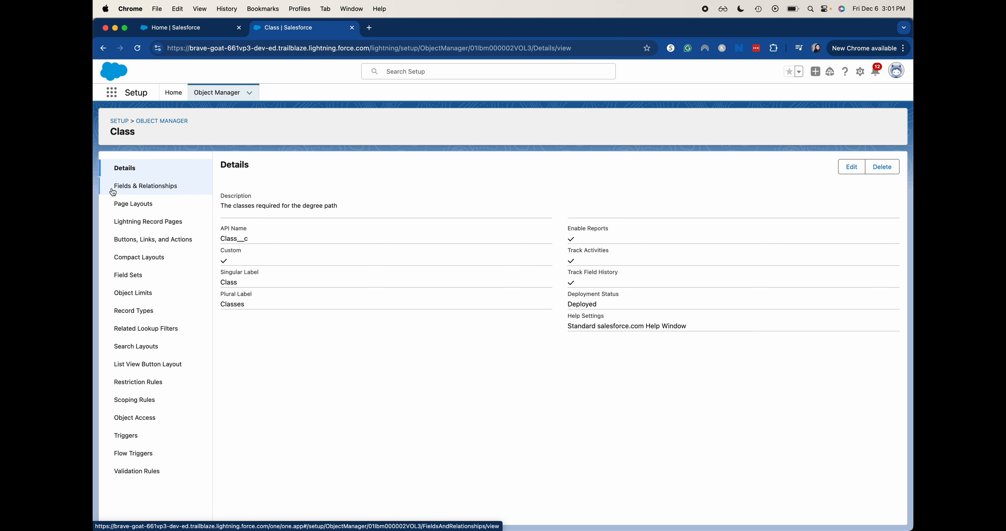
left_click(113, 190)
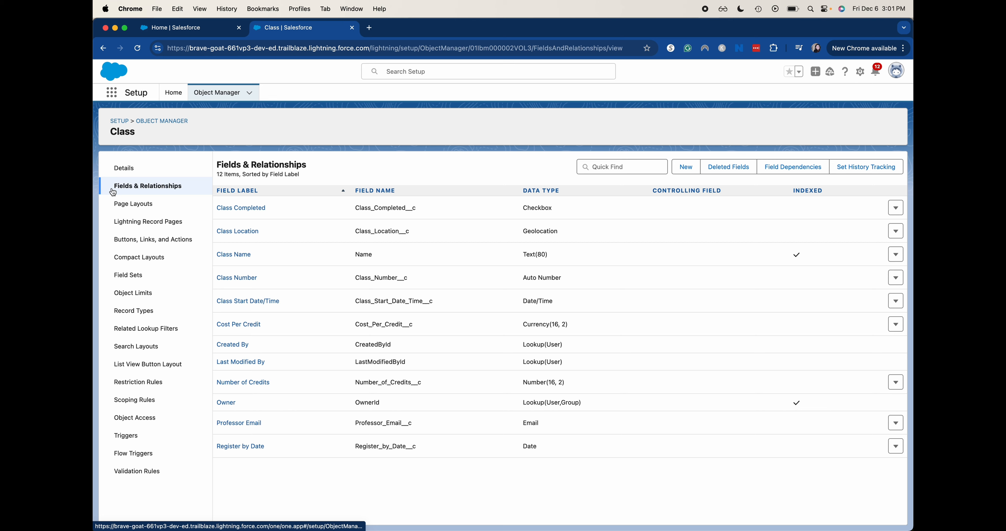
Start a new Percent custom field on the Class object and label it "% of course completed"
left_click(686, 171)
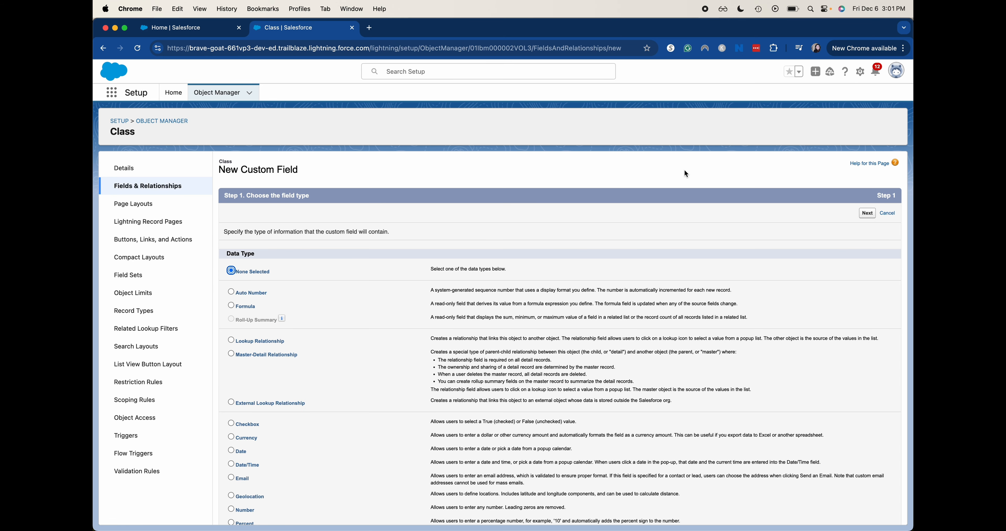
scroll(355, 269, "down", 5)
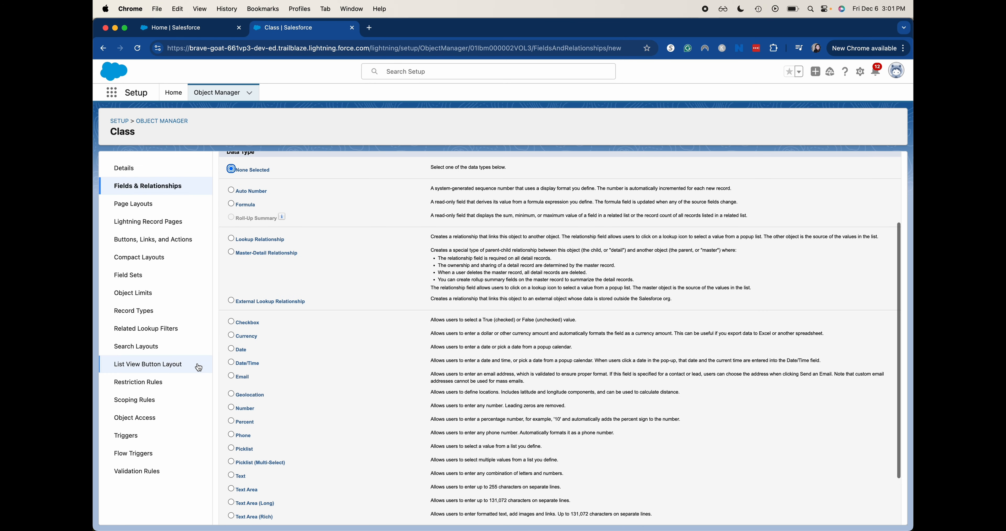
left_click(231, 422)
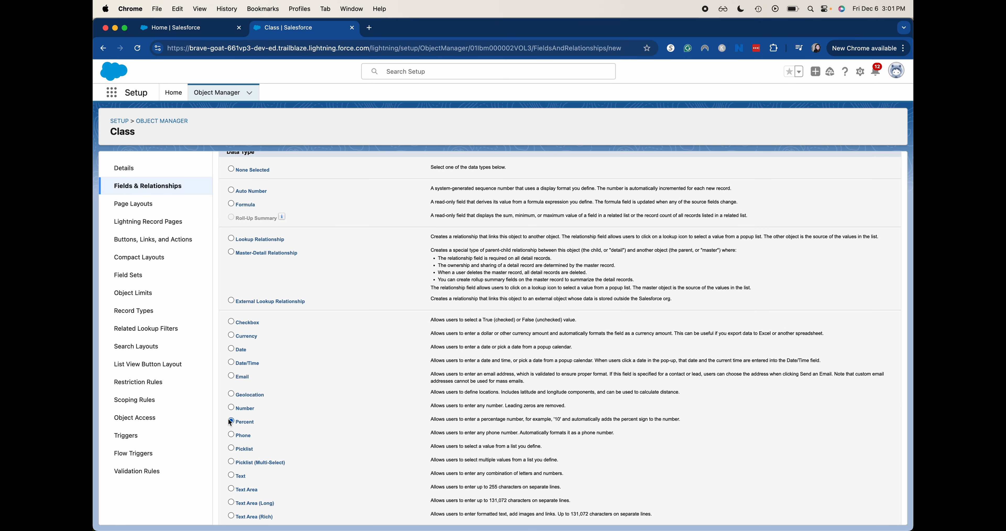
scroll(487, 447, "down", 3)
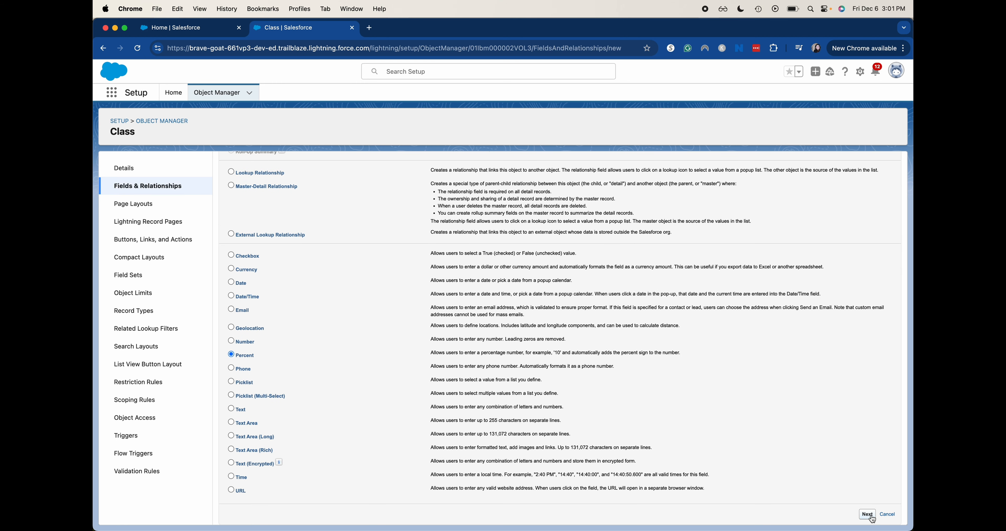
left_click(868, 515)
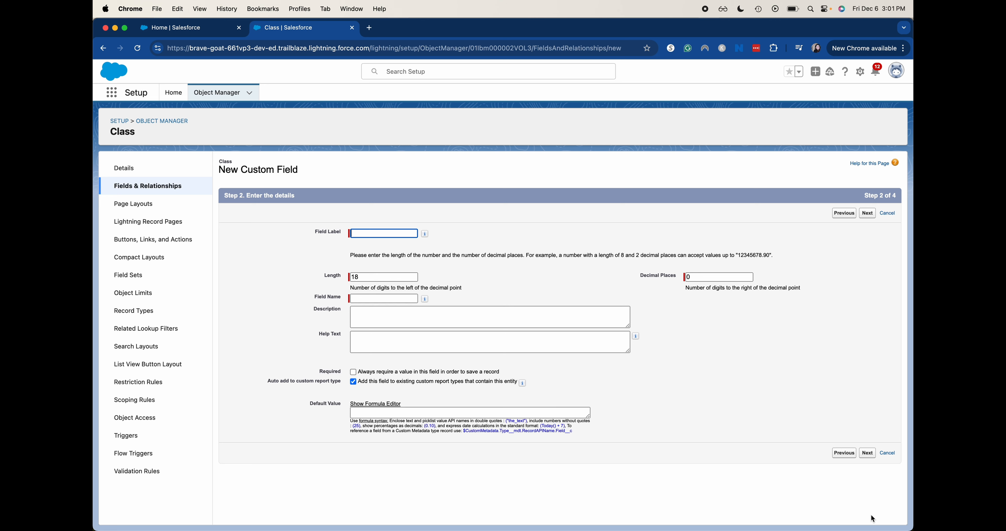
type("% of course completed")
left_click(396, 405)
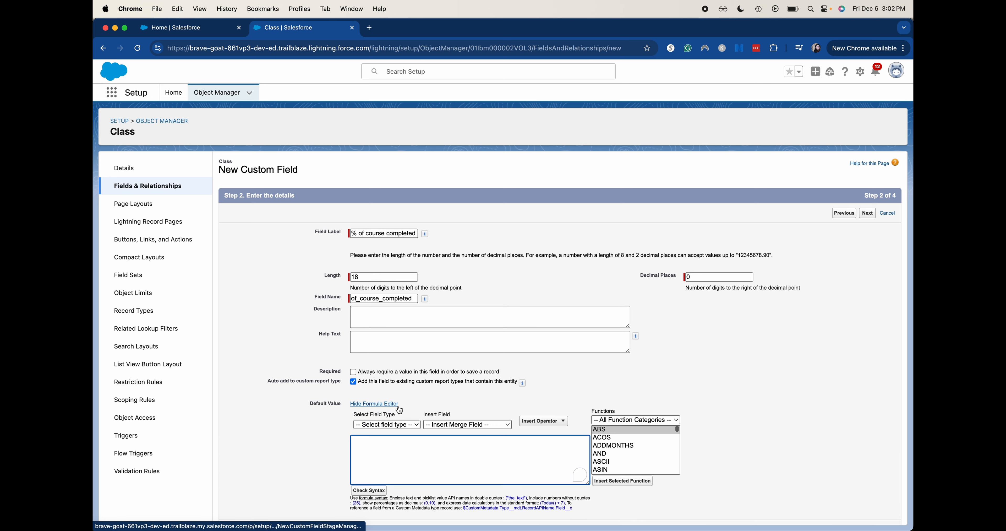
scroll(394, 471, "down", 1)
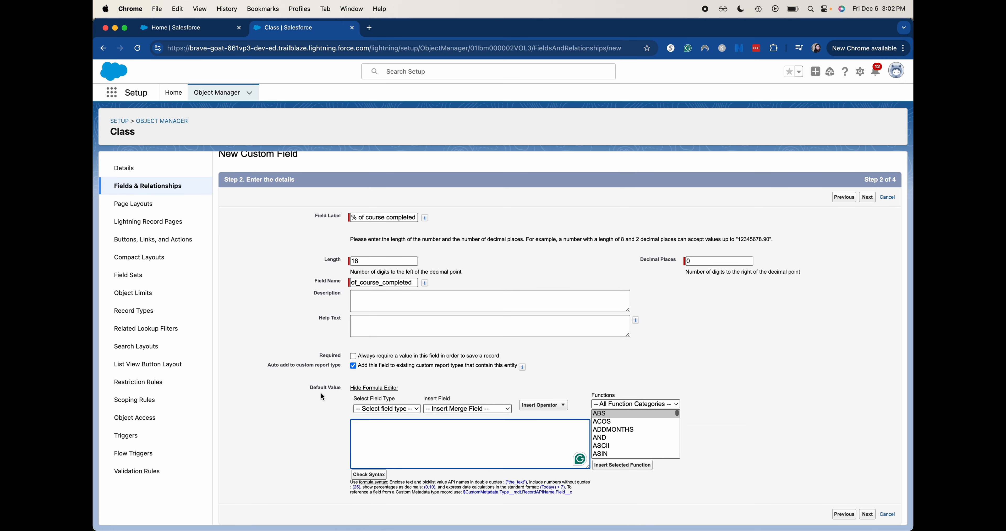
left_click(374, 387)
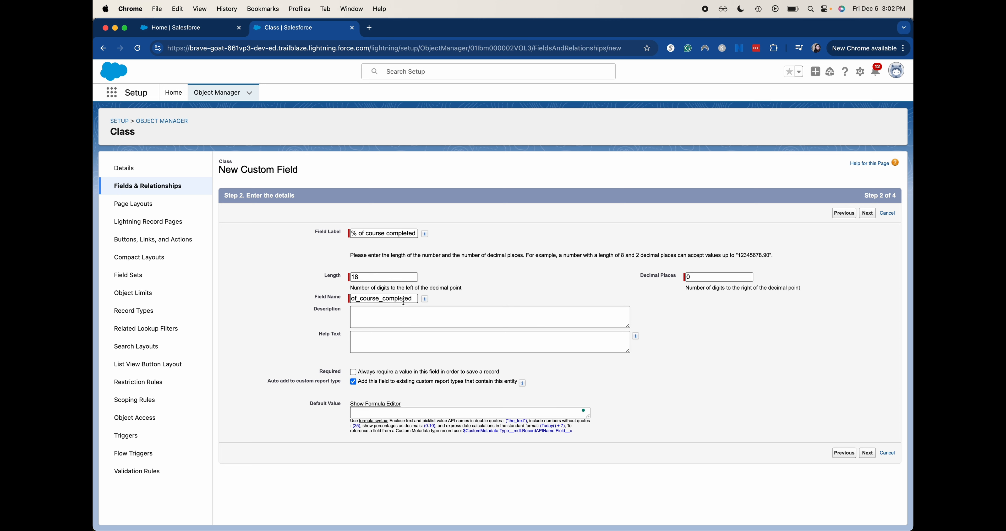
Set the percent field's length to 16 and its decimal places to 2, leaving the description and help text empty
left_click(371, 276)
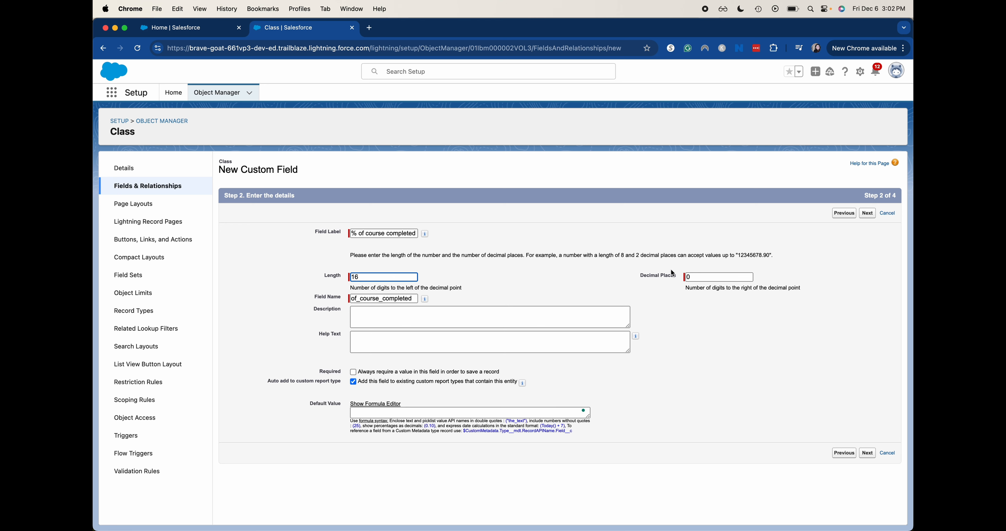
double_click(688, 277)
type("2")
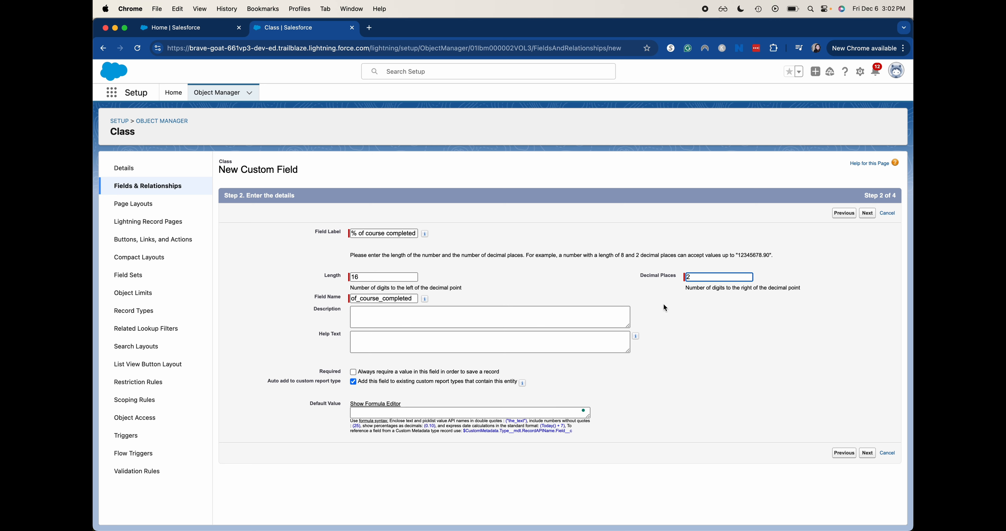
left_click(486, 309)
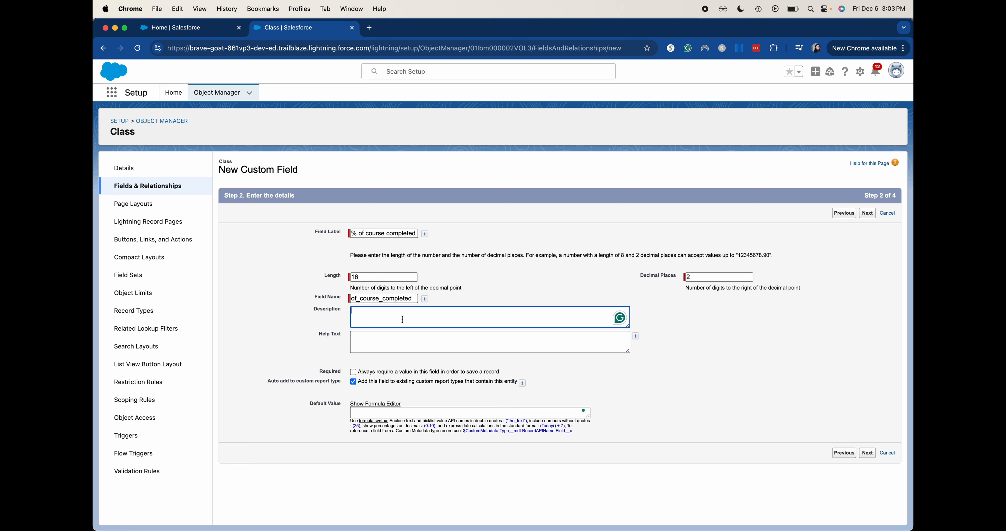
left_click(413, 340)
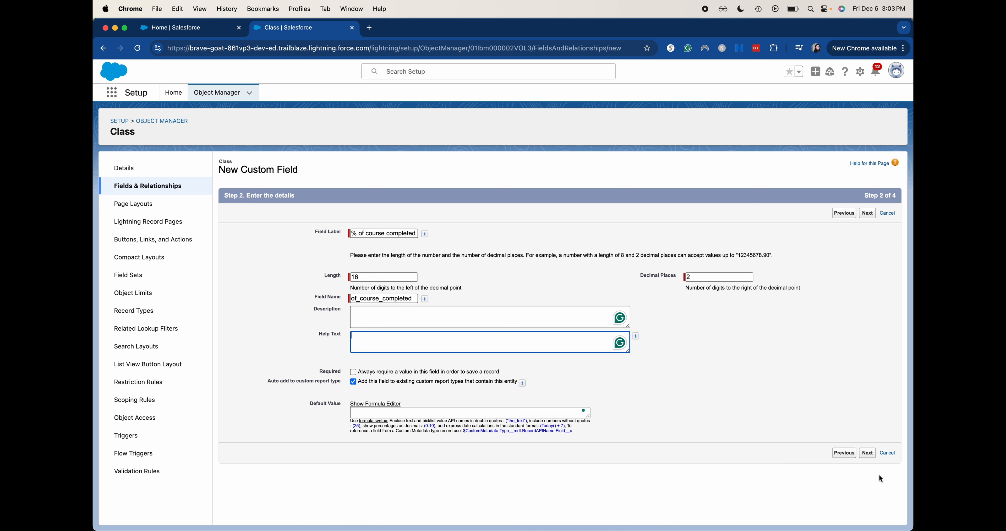
Accept the default field-level security and save the new field with Class Layout included
left_click(874, 451)
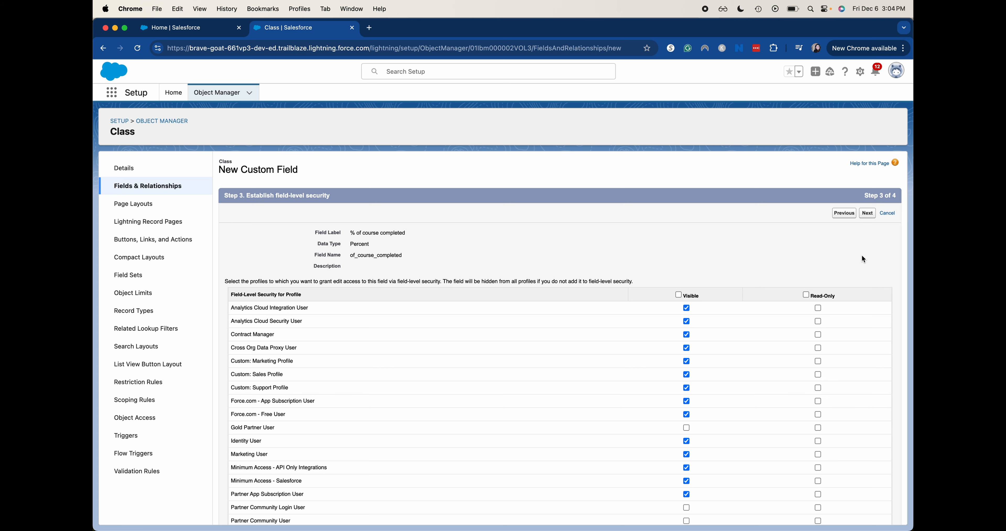
left_click(870, 214)
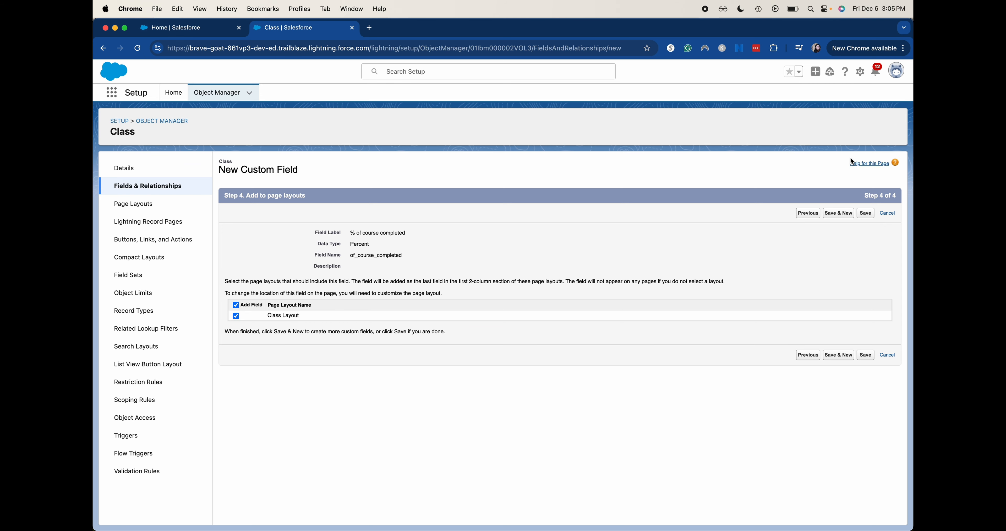
left_click(868, 214)
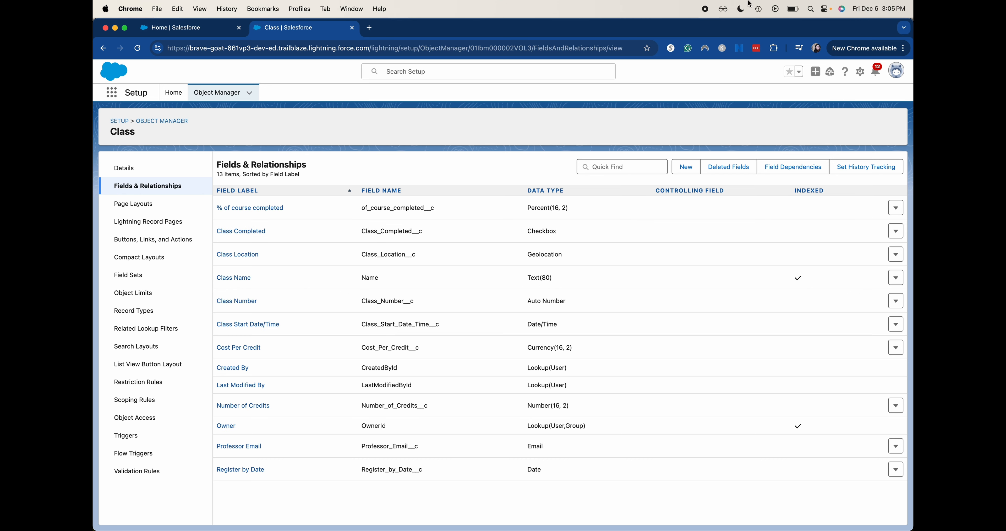
Return to the Sales app, reload it, find Classes in the App Launcher and open the "test" class record
left_click(175, 27)
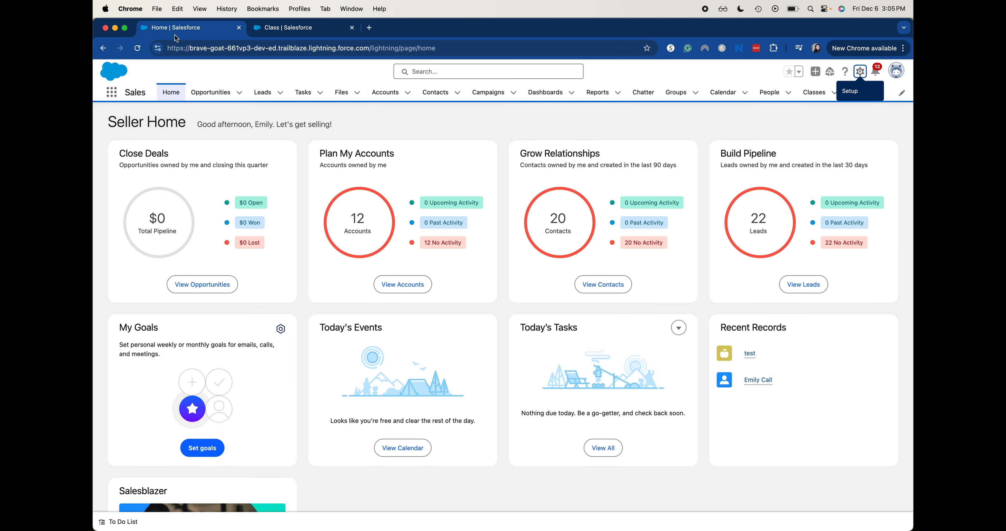
left_click(112, 93)
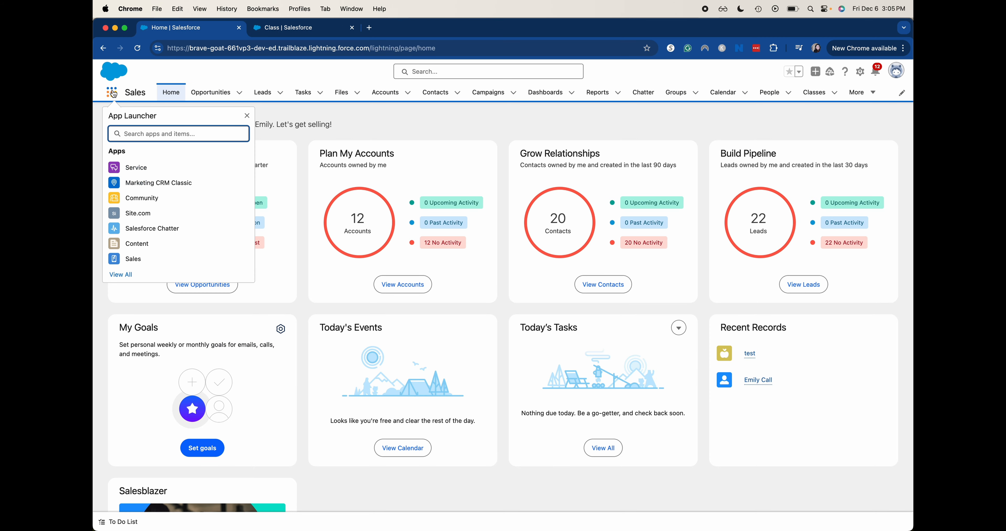
key("super+r")
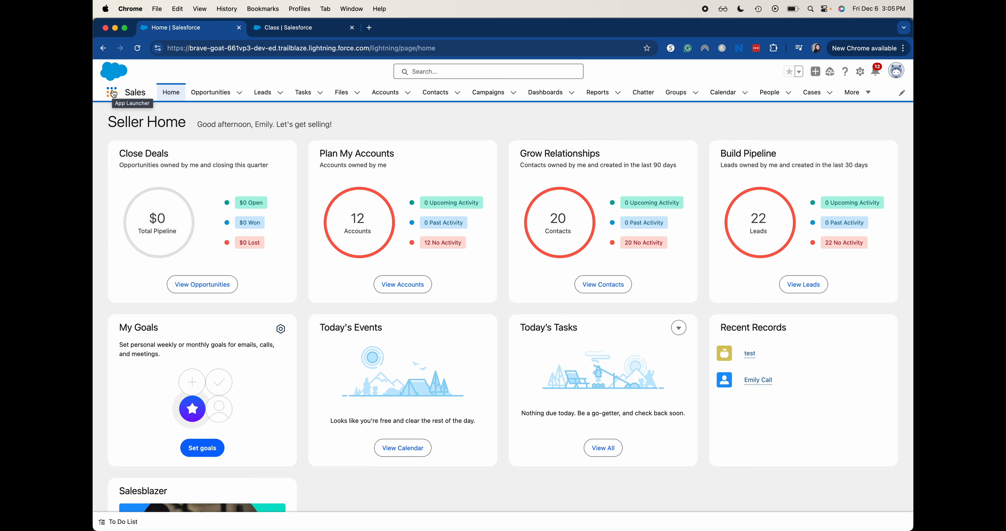
left_click(112, 93)
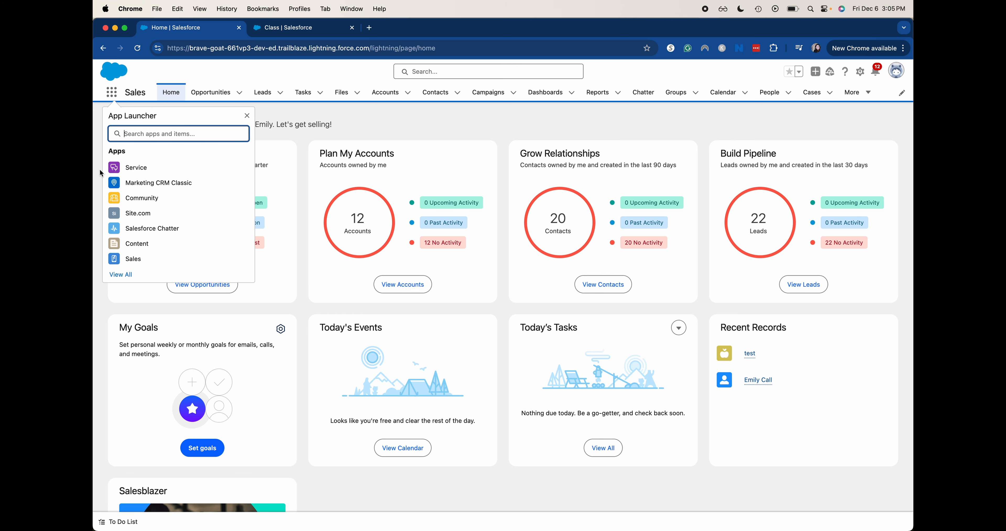
type("clas")
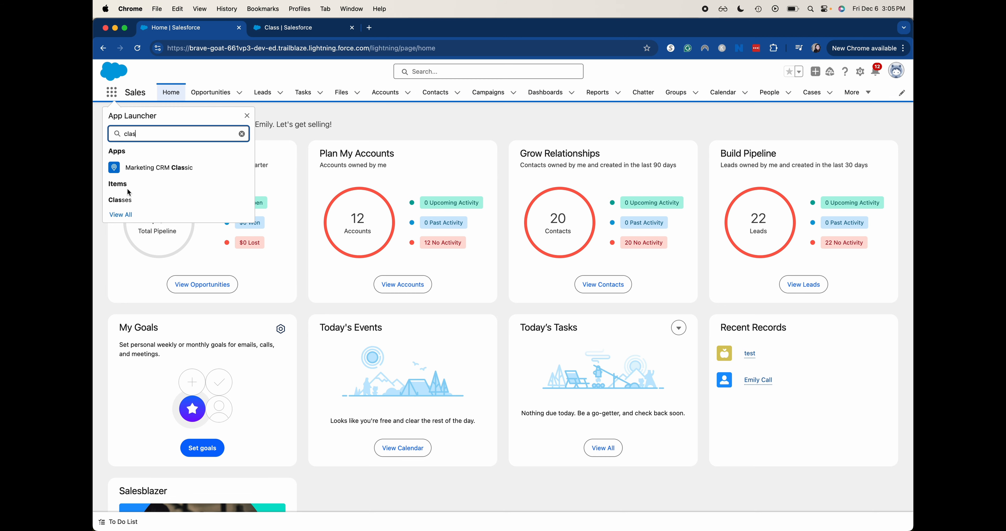
left_click(121, 204)
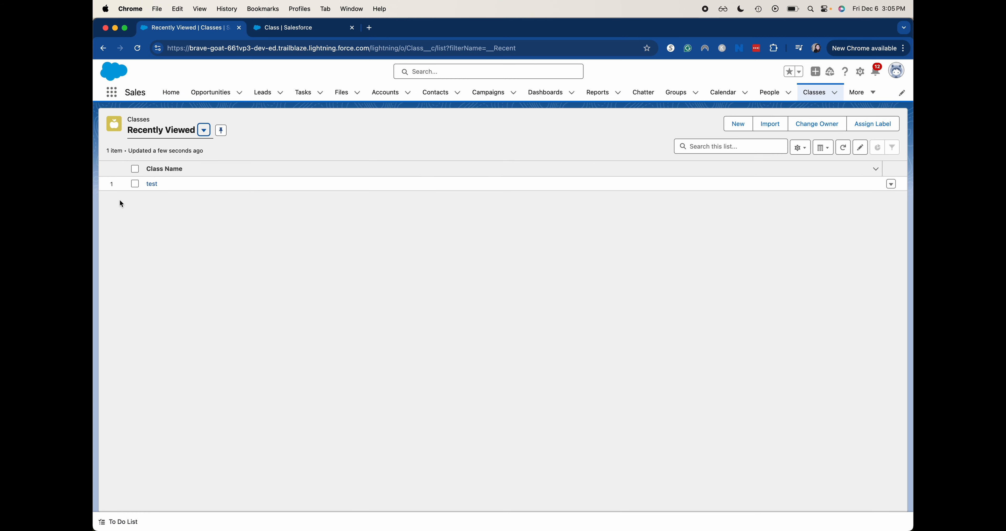
left_click(151, 184)
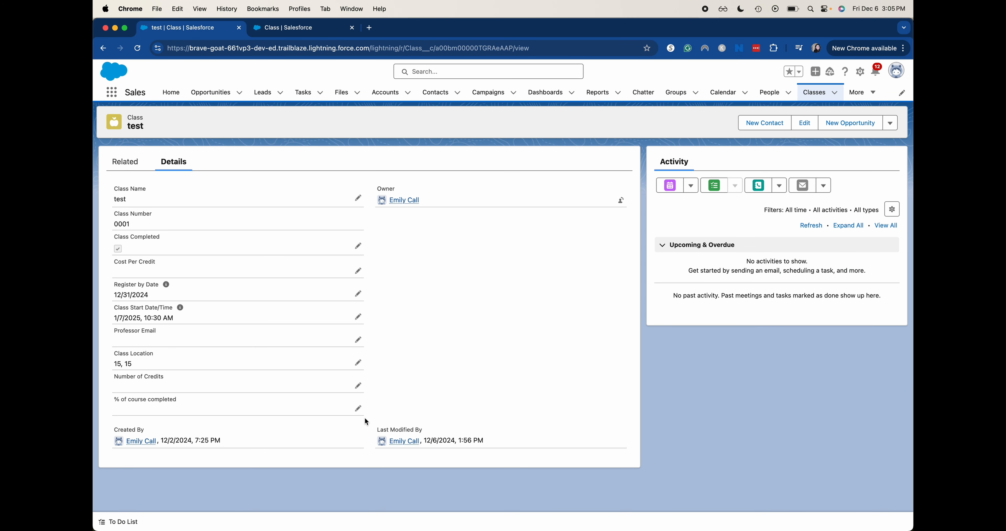
Set "% of course completed" on the test class record to 25 and save the record
left_click(359, 408)
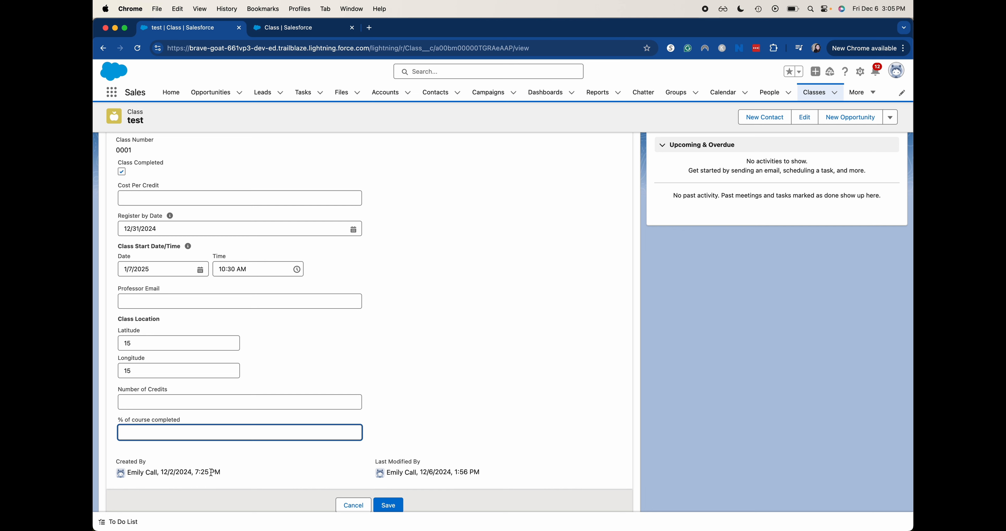
type("25")
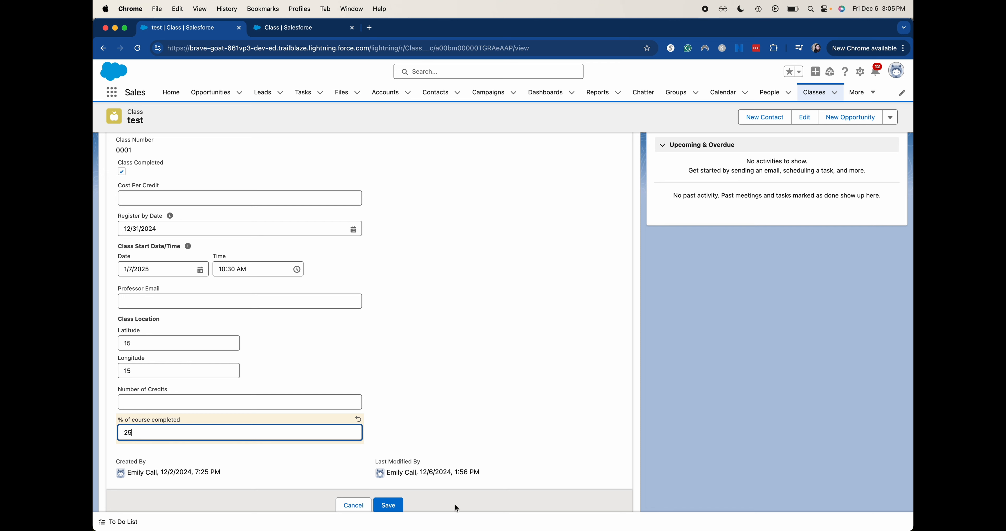
left_click(389, 507)
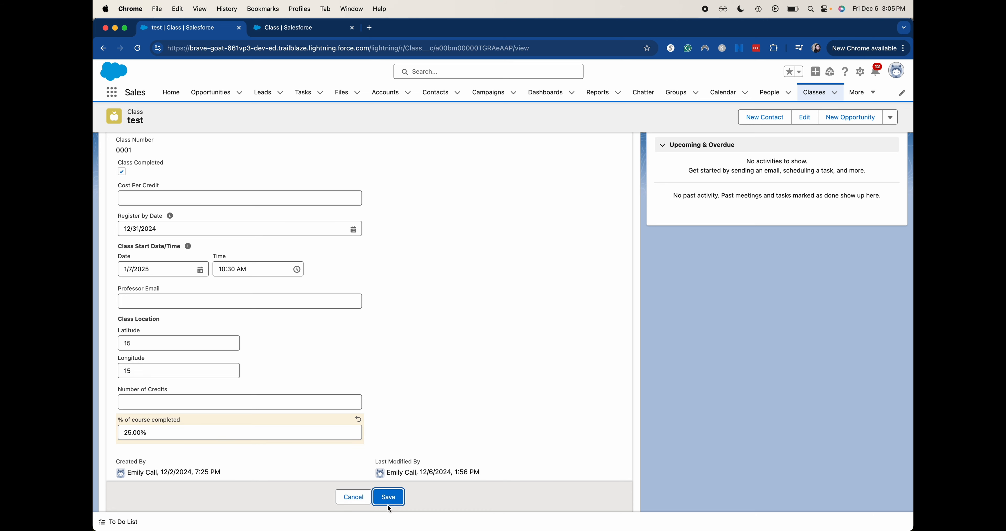
left_click(388, 498)
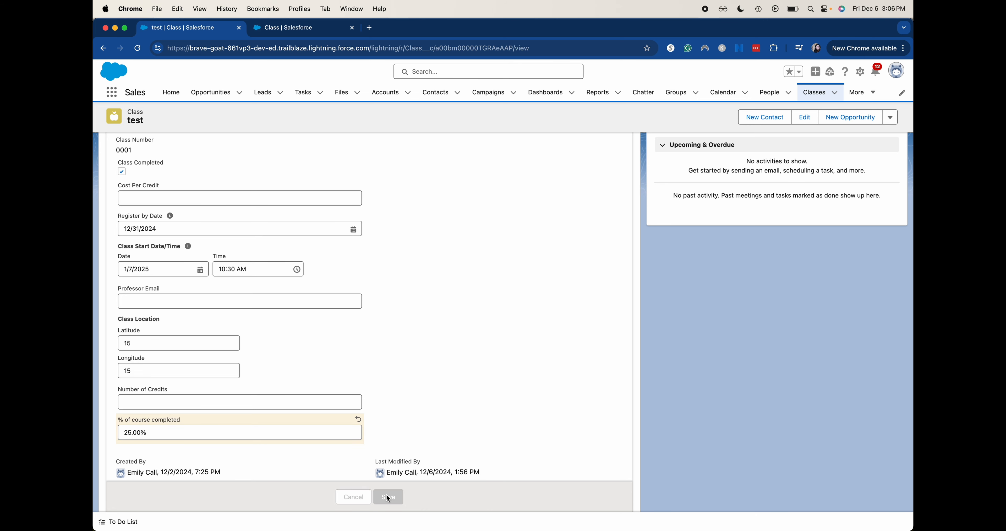